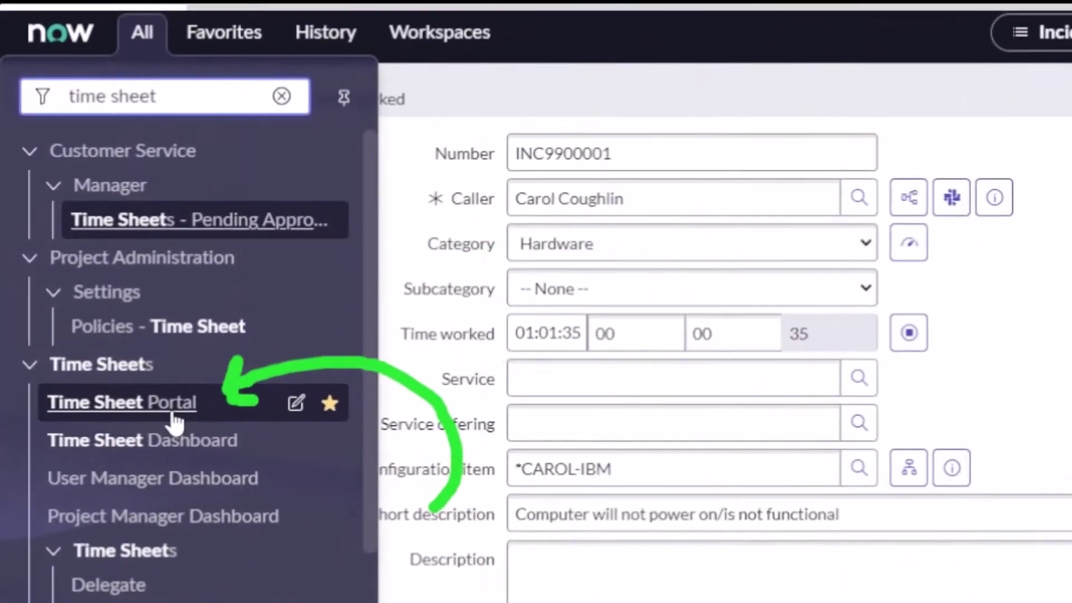
- Open the hardware incident in the Billable Time Worked view and let its Time worked timer run
{"action": "left_click", "coordinate": [175, 416]}
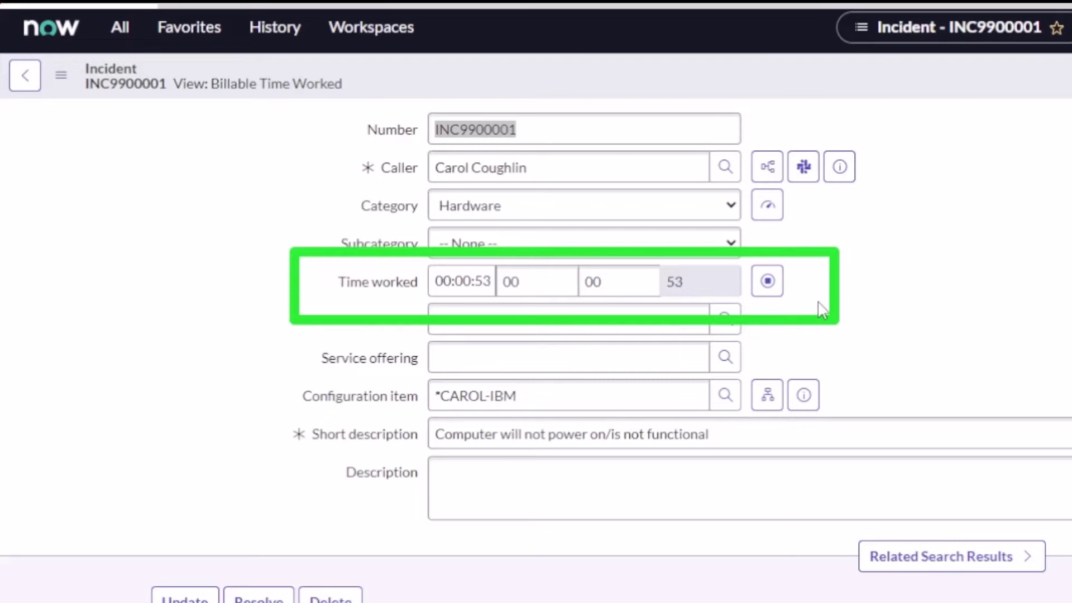
- Restart the timer, enter 1 in the Hours field, and save the incident
{"action": "left_click", "coordinate": [768, 284]}
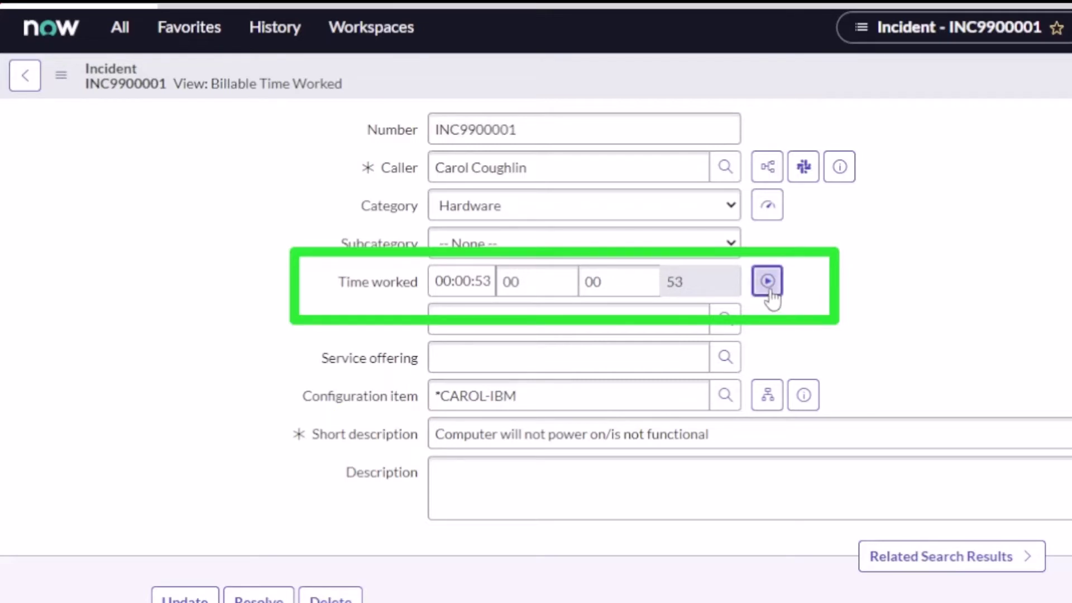
{"action": "left_click", "coordinate": [768, 282]}
{"action": "double_click", "coordinate": [534, 282]}
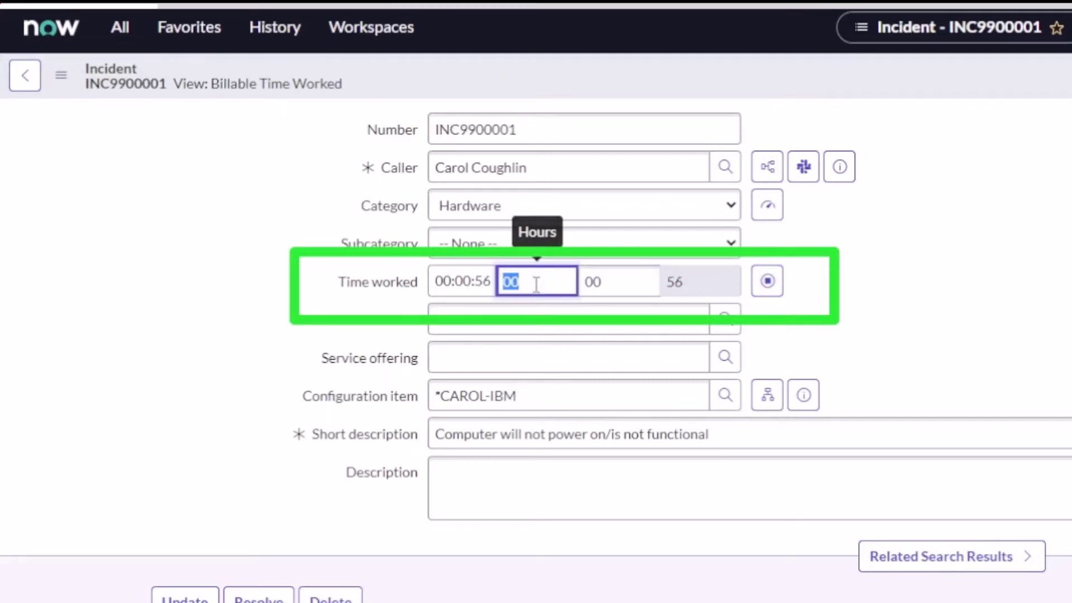
{"action": "left_click", "coordinate": [912, 247]}
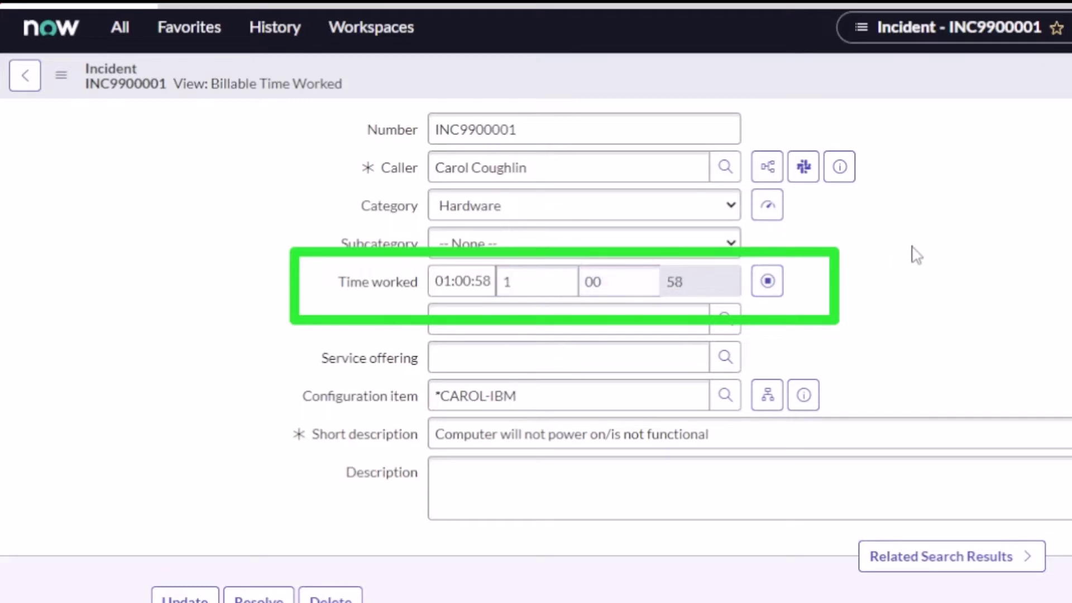
{"action": "right_click", "coordinate": [950, 83]}
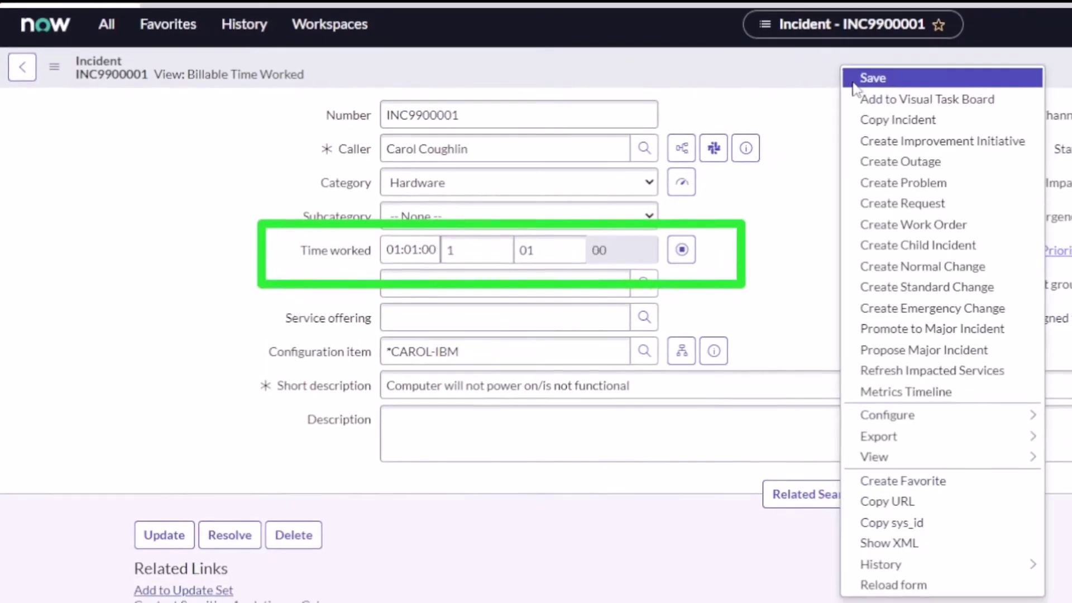
{"action": "left_click", "coordinate": [964, 96]}
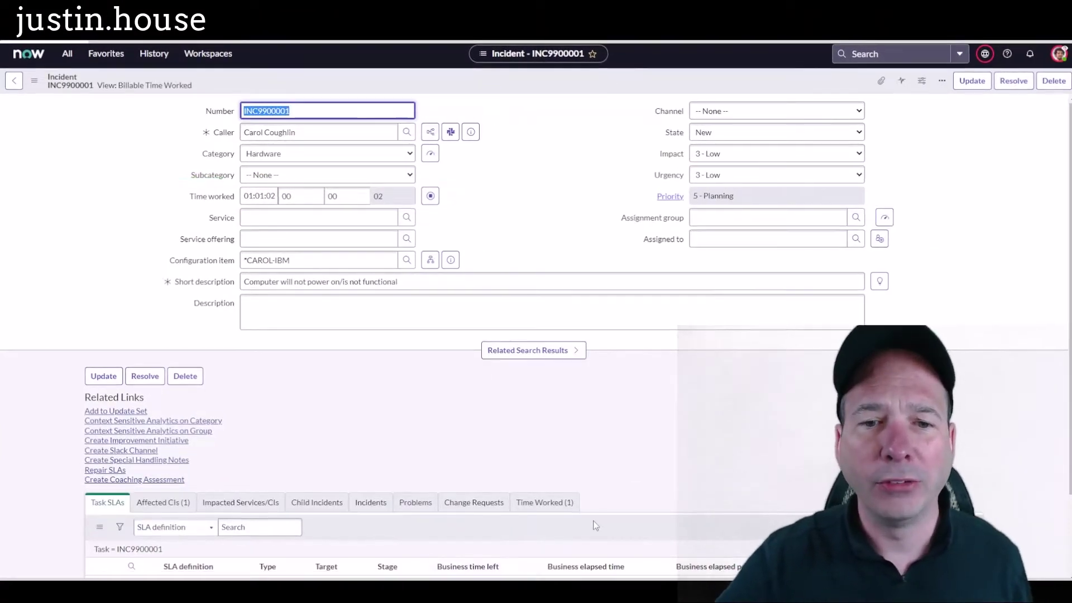
- Review the 1 Hour 1 Minute entry in the Time Worked related list, then return to the form's top
{"action": "left_click", "coordinate": [543, 503]}
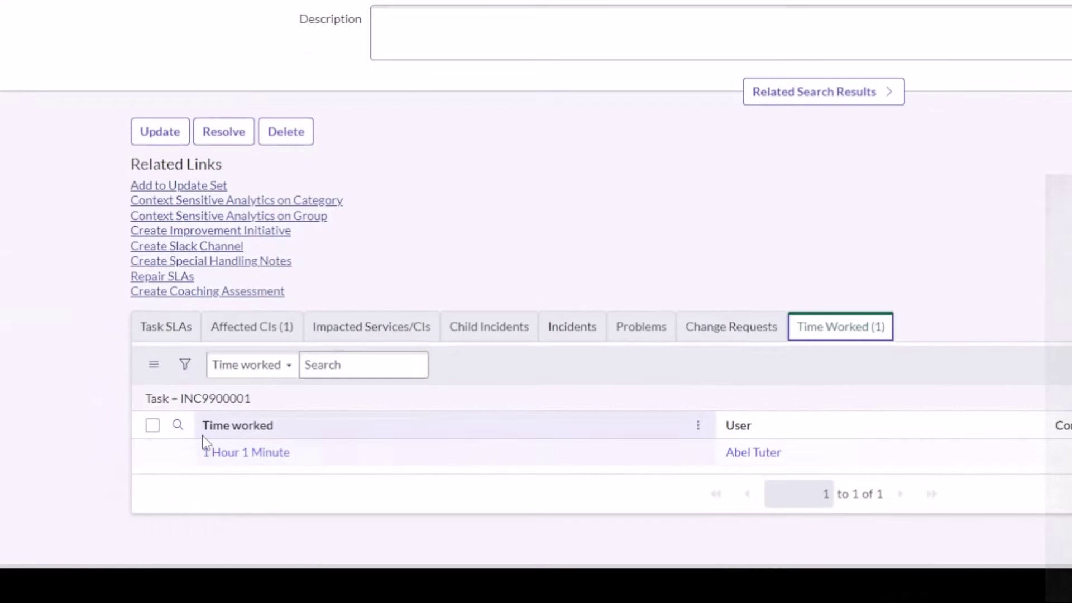
{"action": "left_click", "coordinate": [110, 422]}
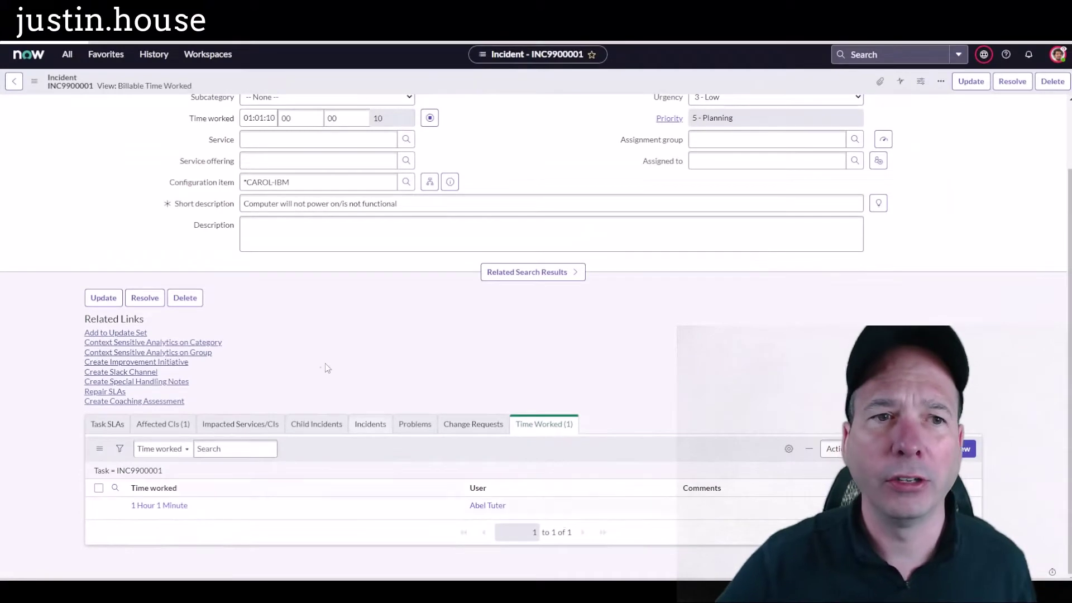
{"action": "scroll", "coordinate": [324, 356], "scroll_direction": "up", "scroll_amount": 1}
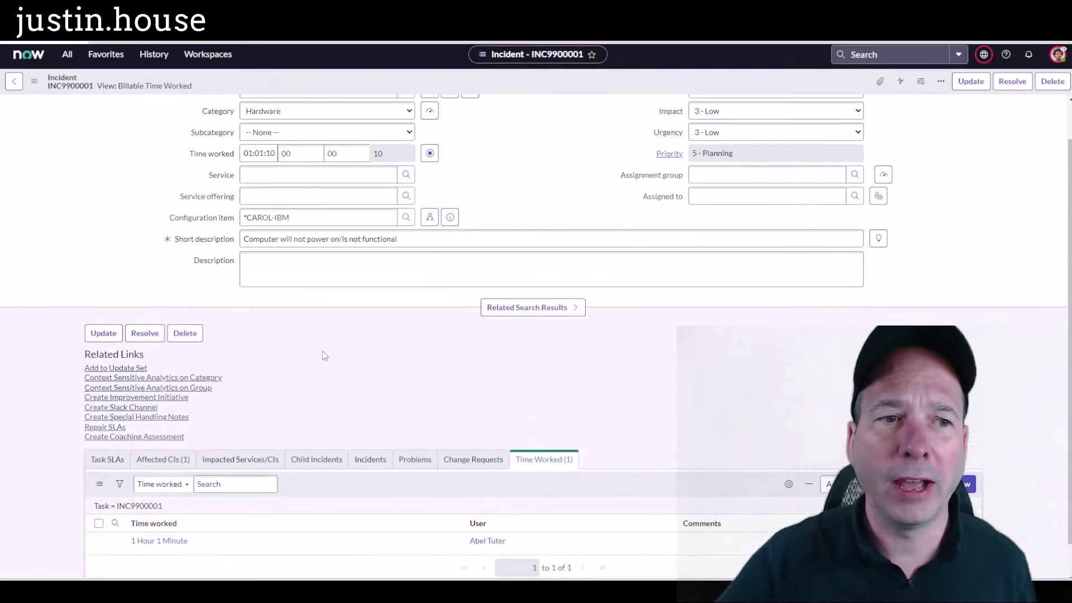
{"action": "scroll", "coordinate": [324, 355], "scroll_direction": "up", "scroll_amount": 1}
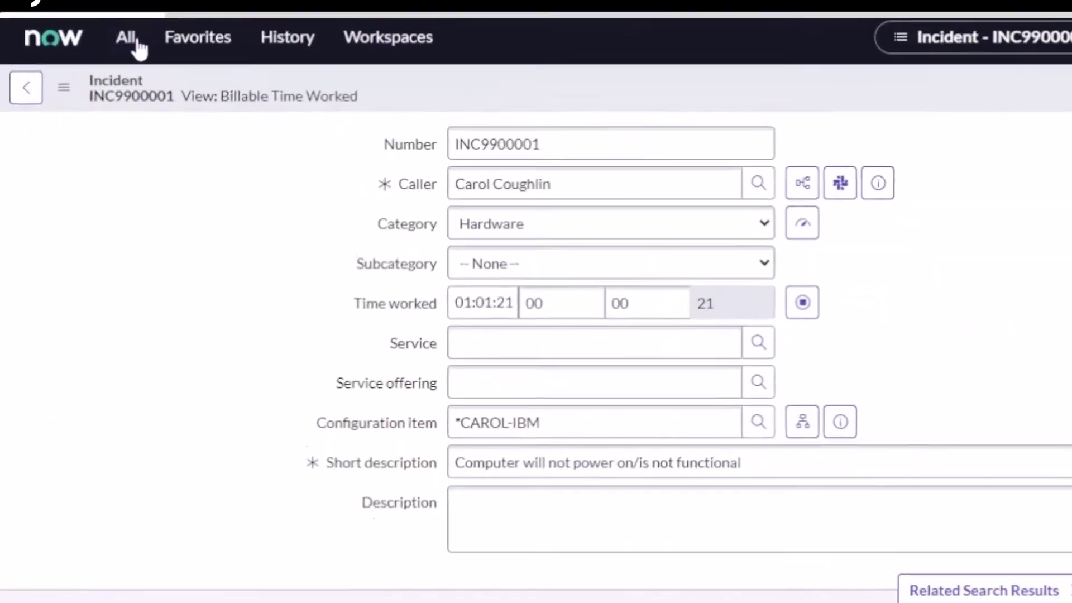
- Filter the All menu for 'time sheet' and open the Time Sheet Portal
{"action": "left_click", "coordinate": [67, 54]}
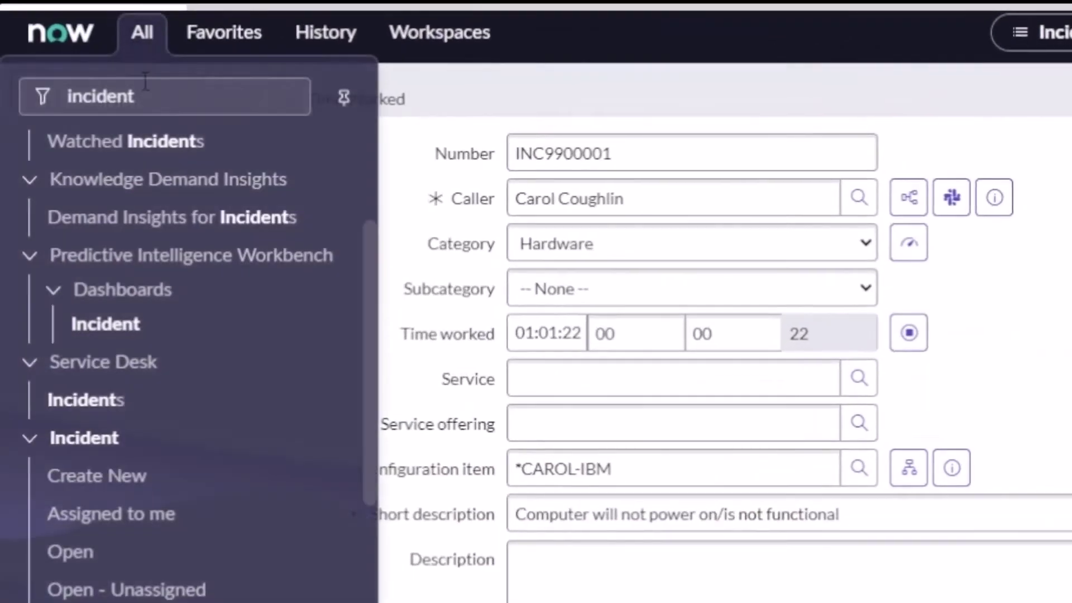
{"action": "double_click", "coordinate": [145, 84]}
{"action": "type", "text": "time "}
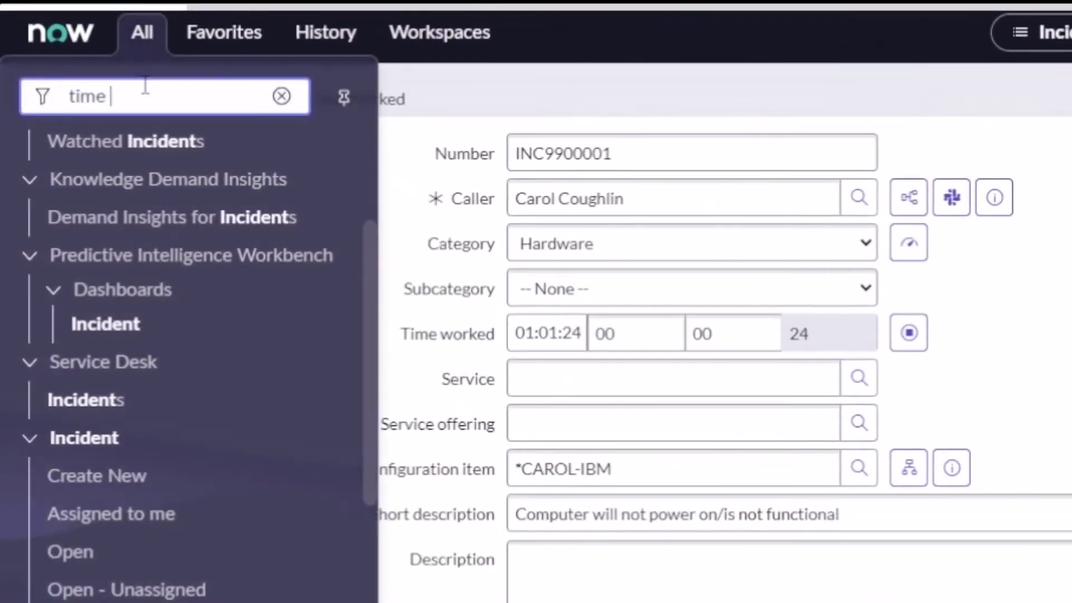
{"action": "type", "text": "sheet"}
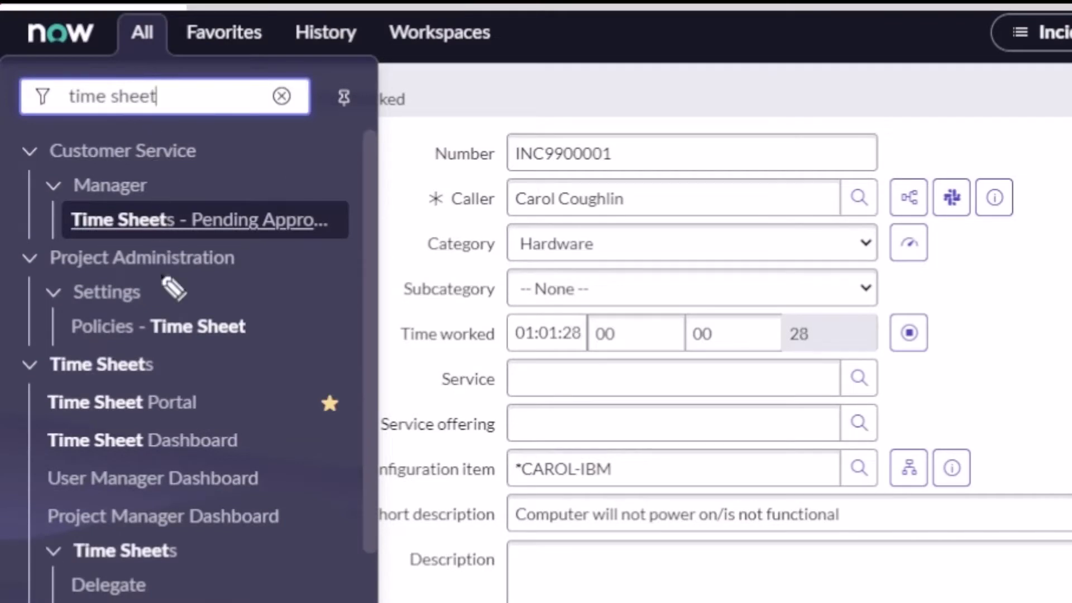
{"action": "mouse_move", "coordinate": [438, 507]}
{"action": "left_mouse_down"}
{"action": "mouse_move", "coordinate": [383, 373]}
{"action": "mouse_move", "coordinate": [248, 384]}
{"action": "mouse_move", "coordinate": [234, 397]}
{"action": "mouse_move", "coordinate": [253, 402]}
{"action": "left_mouse_up"}
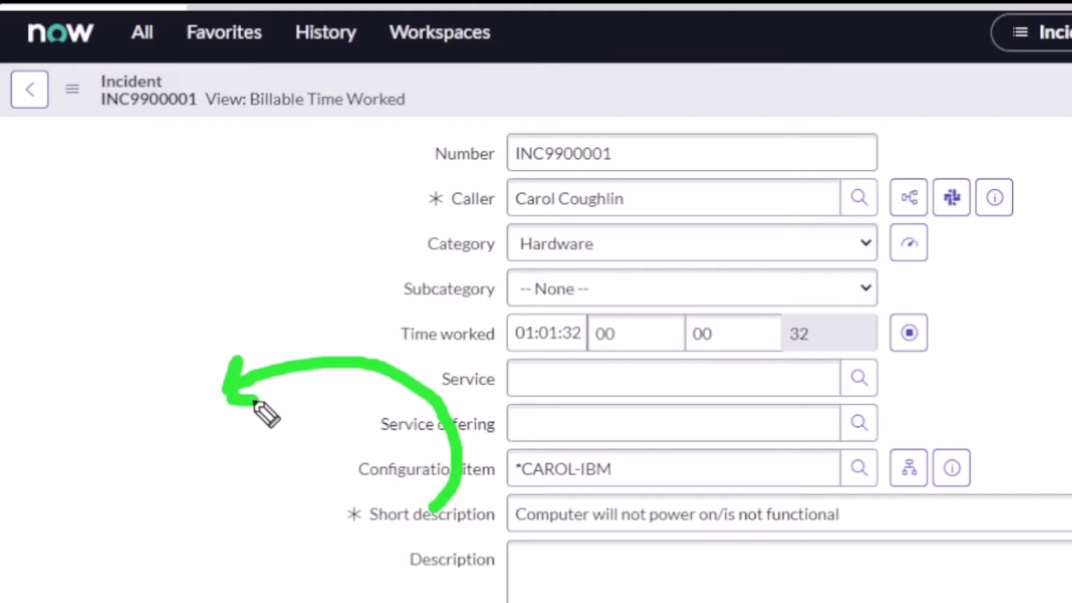
{"action": "left_click", "coordinate": [146, 36]}
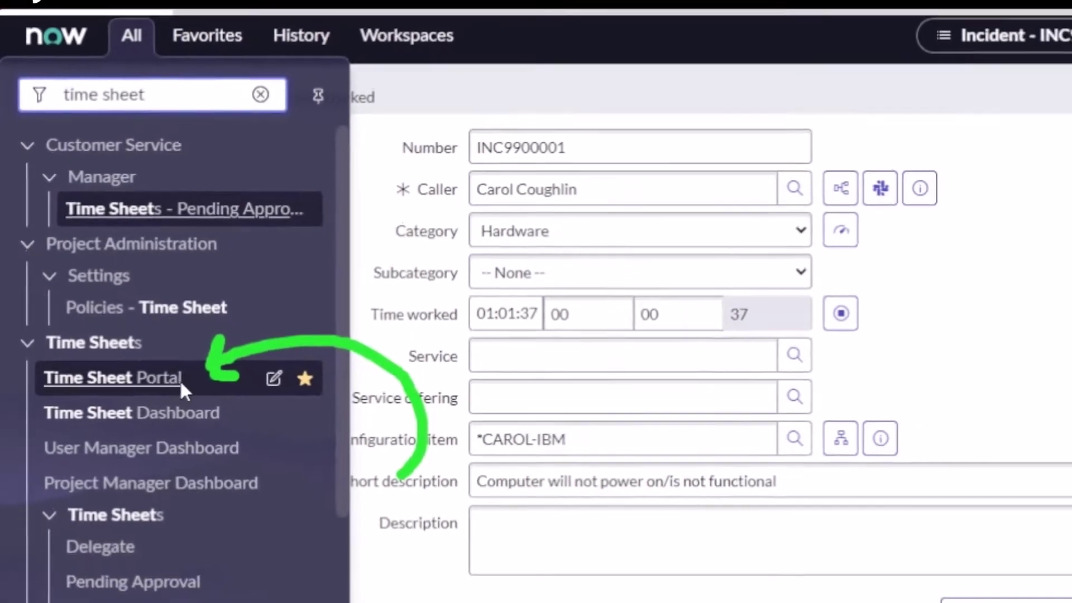
{"action": "left_click", "coordinate": [198, 419]}
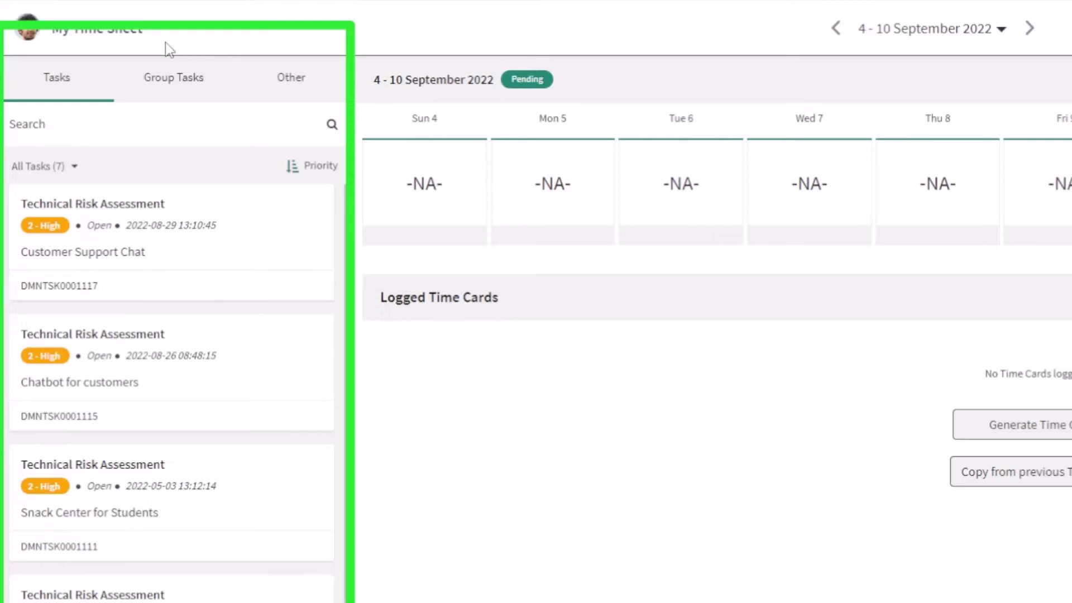
- Browse the group and Other task lists, then show the seven assigned tasks
{"action": "left_click", "coordinate": [171, 71]}
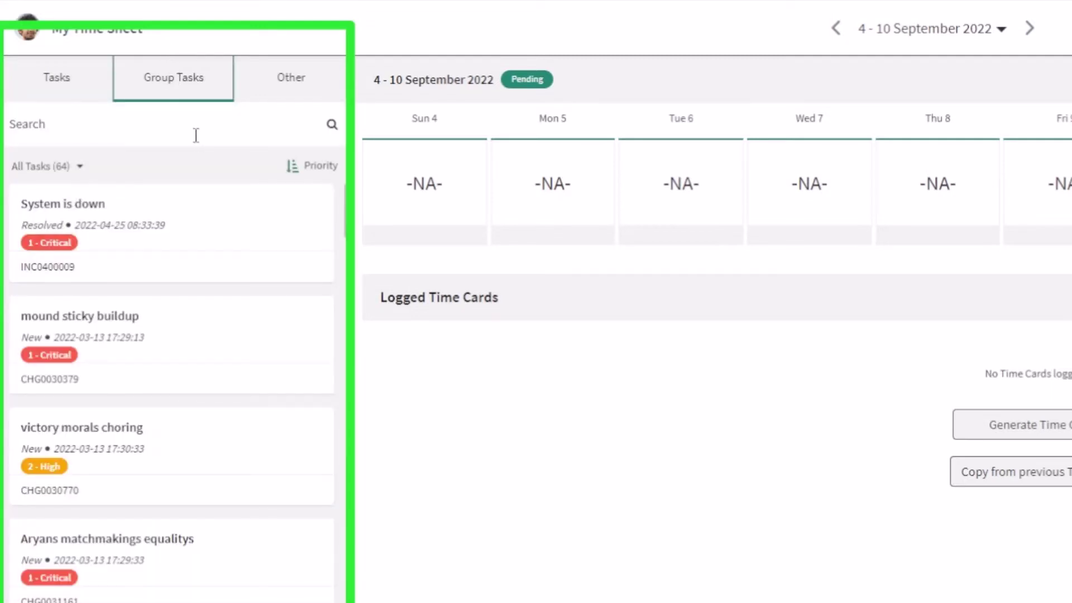
{"action": "mouse_move", "coordinate": [196, 254]}
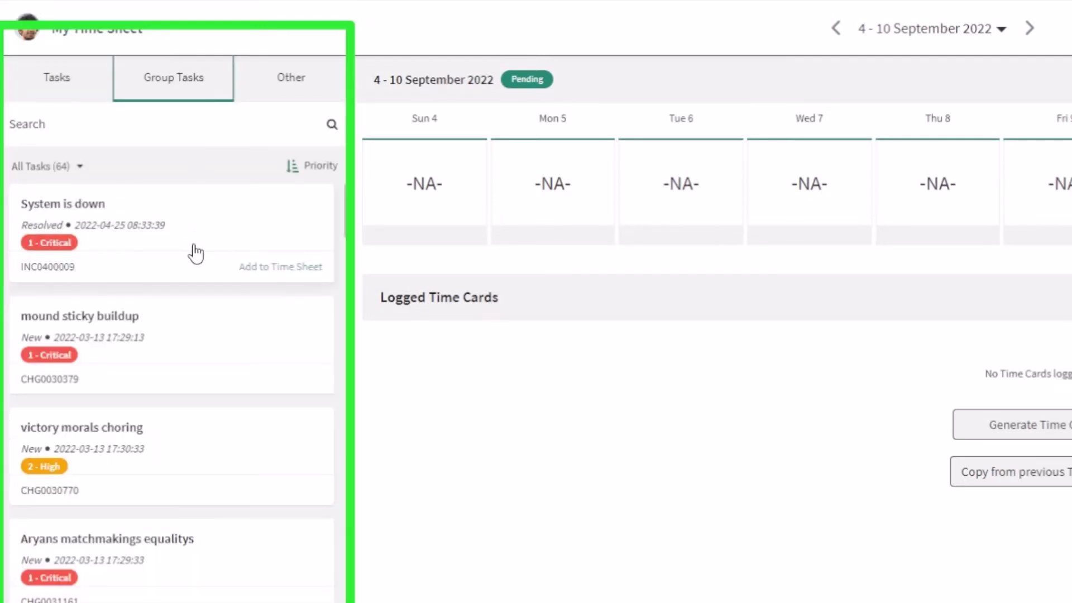
{"action": "left_click", "coordinate": [295, 84]}
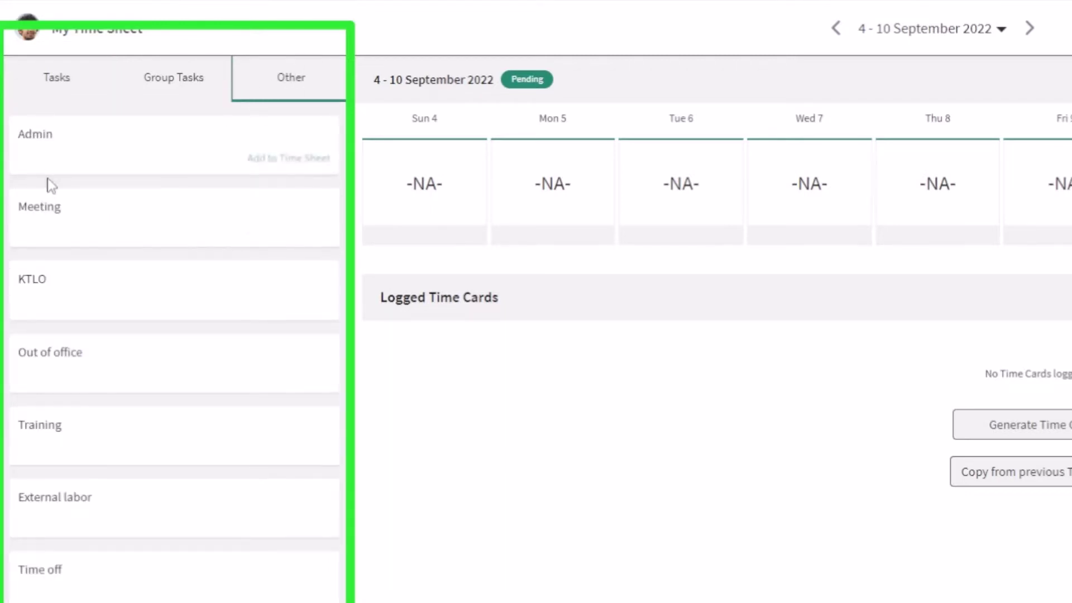
{"action": "mouse_move", "coordinate": [63, 215]}
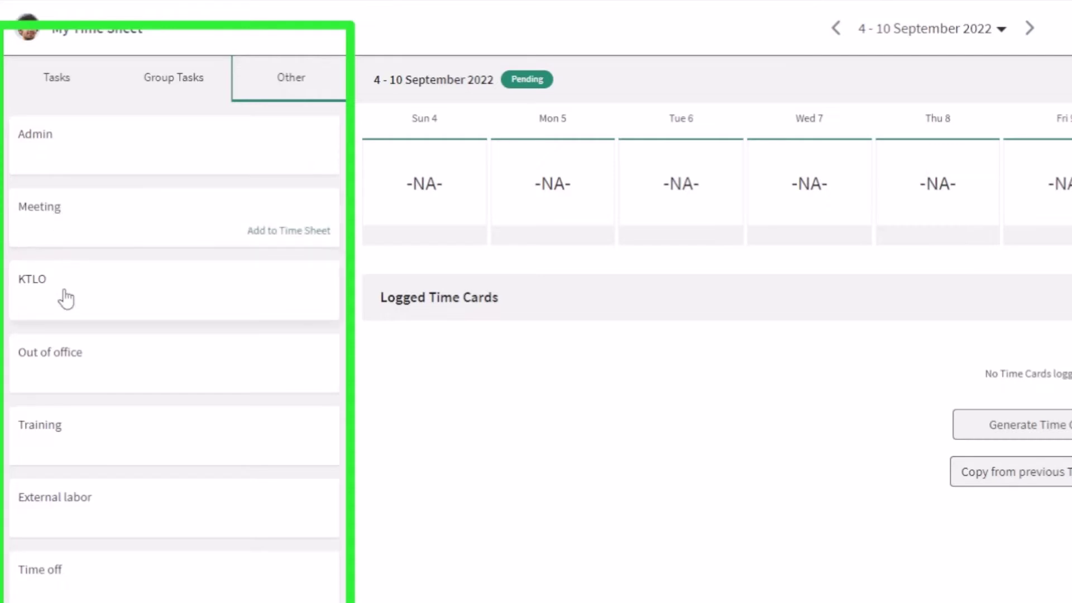
{"action": "mouse_move", "coordinate": [75, 443]}
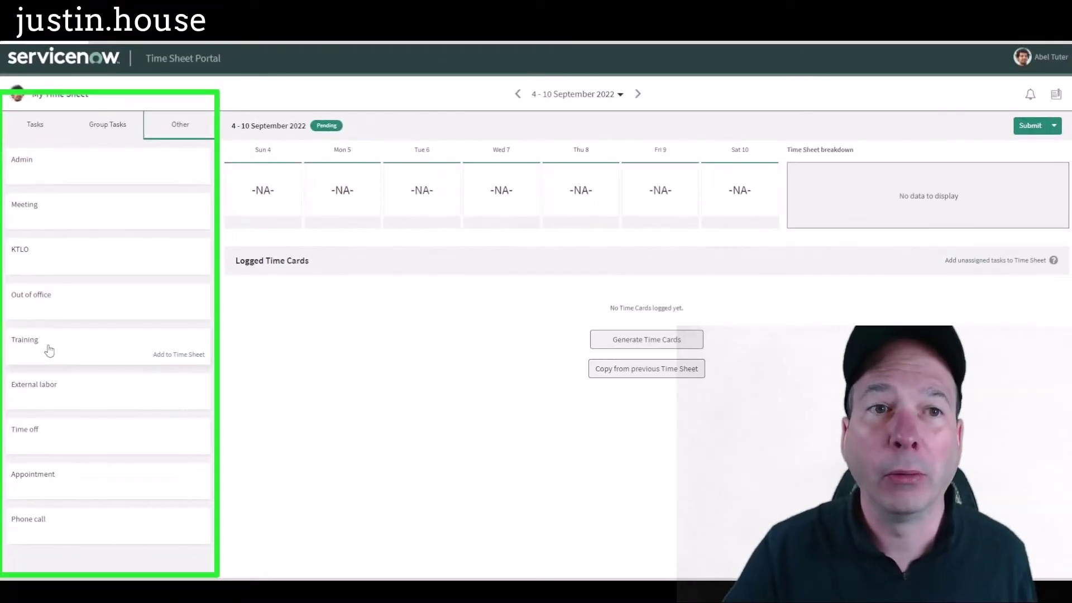
{"action": "left_click", "coordinate": [19, 120]}
- Add a Technical Risk Assessment time card with 2 hours on Mon 5 and 1 hour on Wed 7
{"action": "mouse_move", "coordinate": [131, 260]}
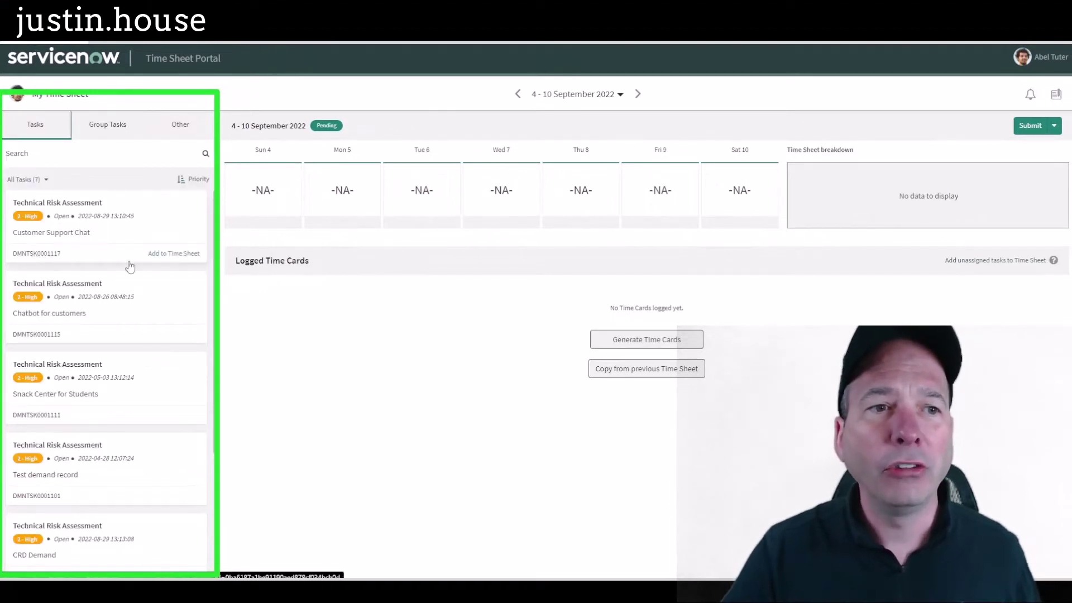
{"action": "left_click", "coordinate": [161, 254]}
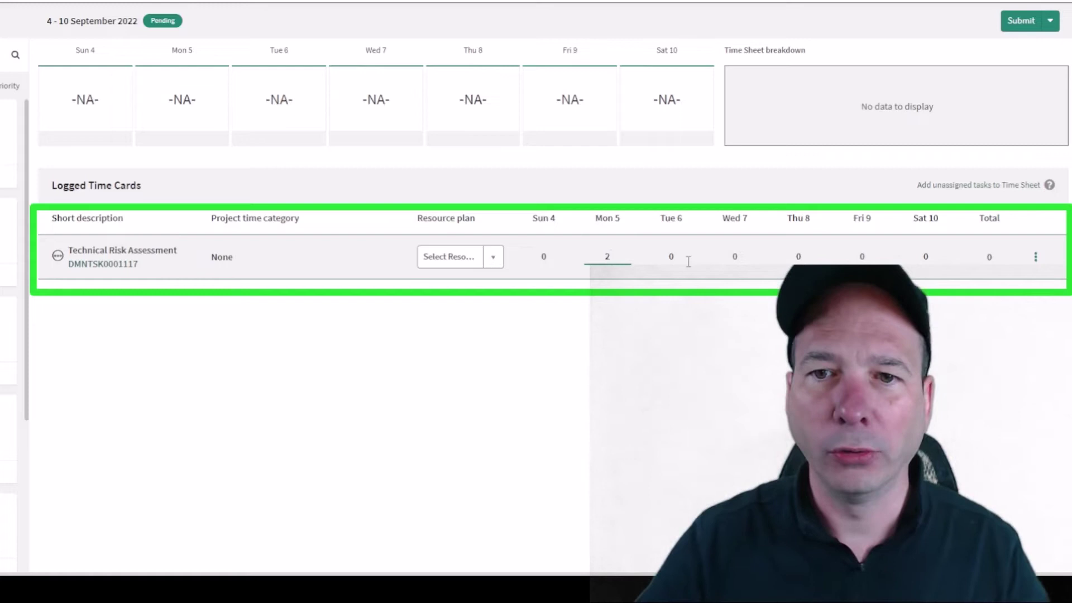
{"action": "left_click", "coordinate": [741, 253]}
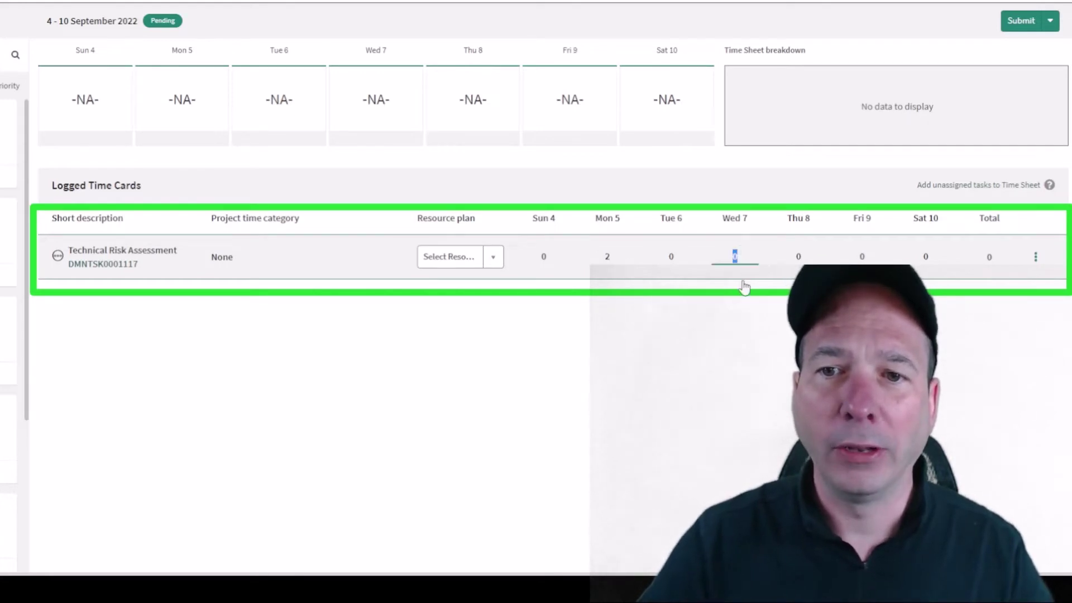
{"action": "left_click", "coordinate": [737, 337]}
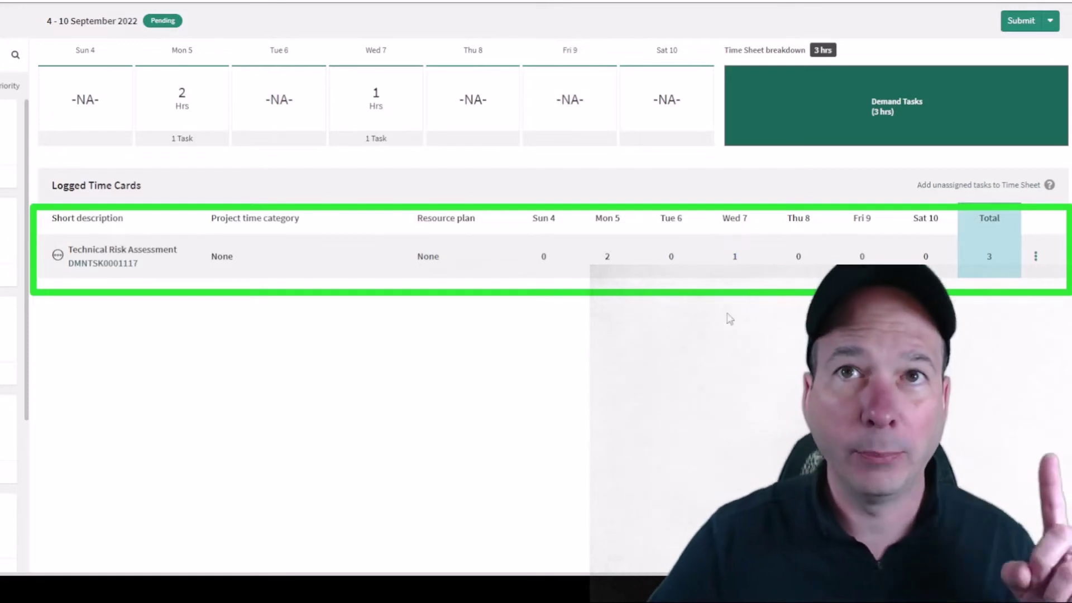
{"action": "left_click_drag", "start_coordinate": [122, 31], "coordinate": [239, 162]}
{"action": "left_click_drag", "start_coordinate": [321, 25], "coordinate": [424, 163]}
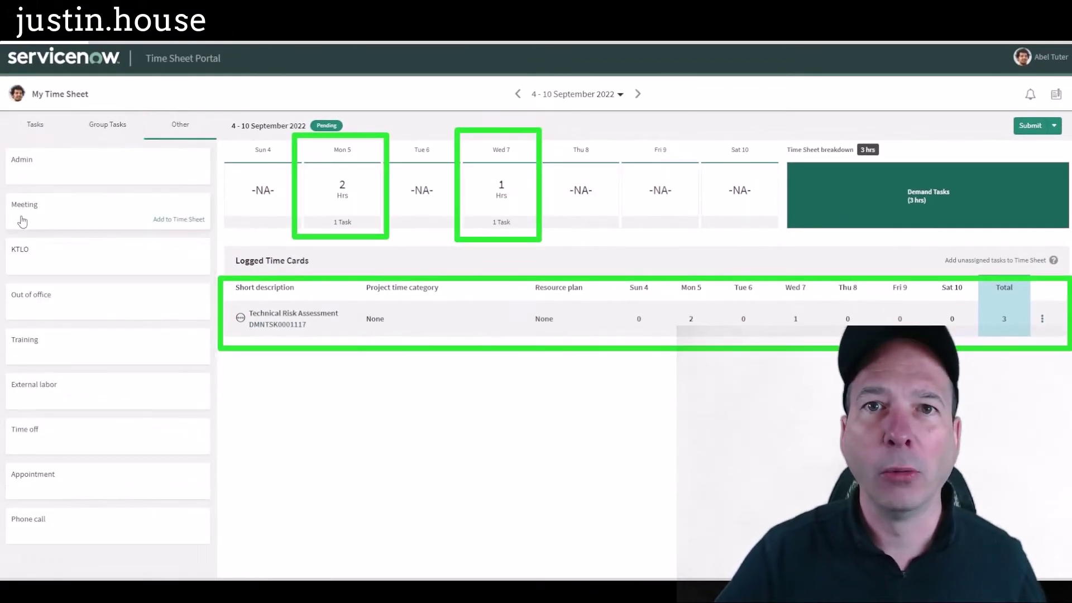
- Add a Meeting time card logging 1 hour on Tue 6 and 4 hours on Wed 7
{"action": "left_click", "coordinate": [167, 223]}
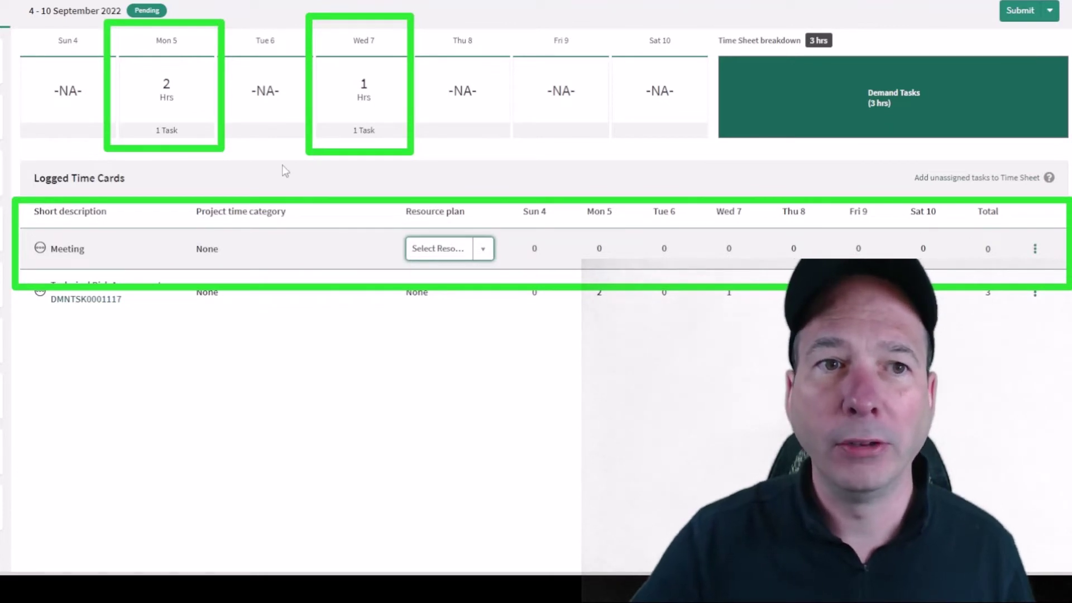
{"action": "left_click", "coordinate": [664, 251]}
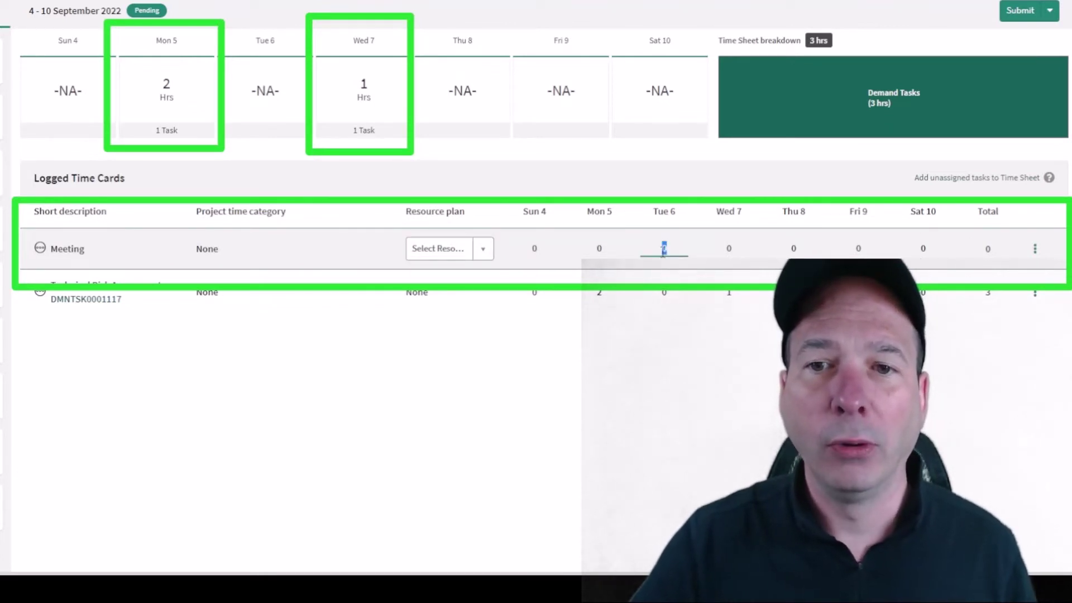
{"action": "left_click", "coordinate": [651, 399]}
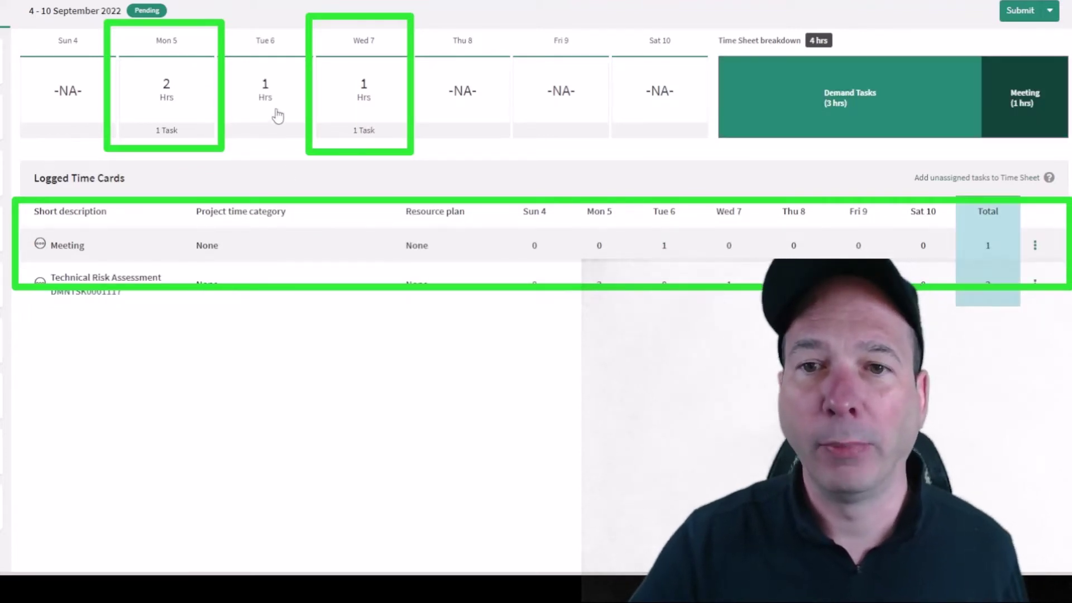
{"action": "left_click", "coordinate": [731, 246]}
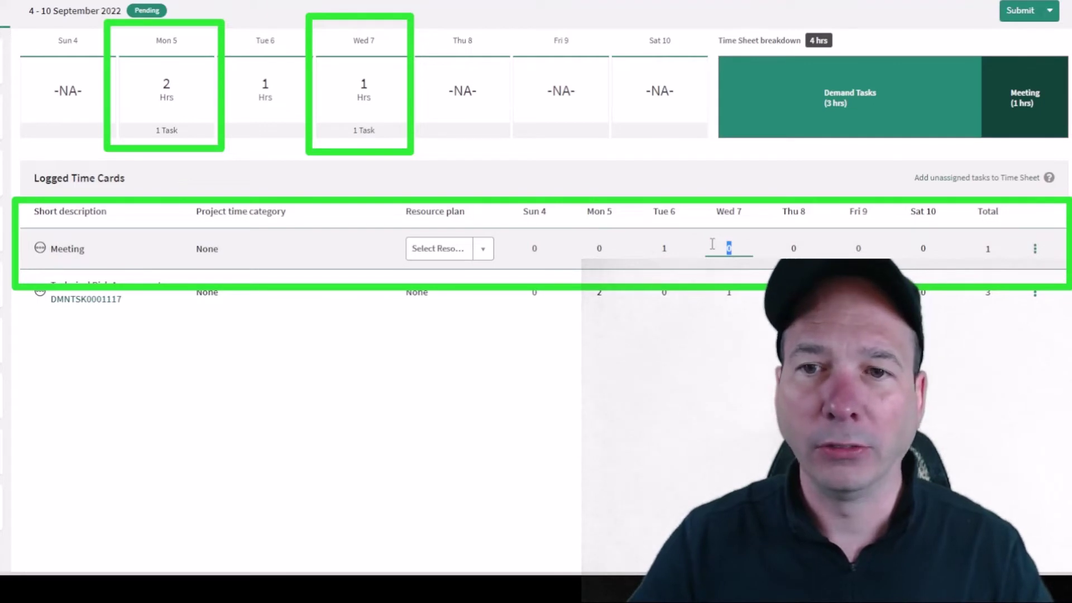
{"action": "type", "text": "4"}
{"action": "left_click", "coordinate": [692, 376]}
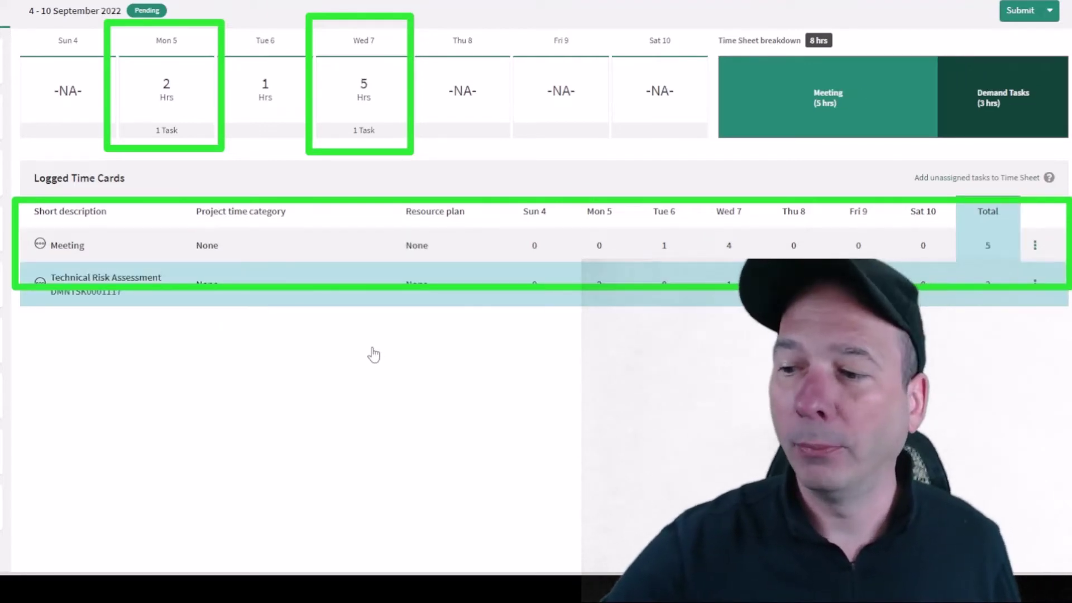
{"action": "mouse_move", "coordinate": [394, 61]}
{"action": "left_mouse_down"}
{"action": "mouse_move", "coordinate": [311, 95]}
{"action": "mouse_move", "coordinate": [414, 70]}
{"action": "mouse_move", "coordinate": [335, 52]}
{"action": "left_mouse_up"}
{"action": "key", "text": "Escape"}
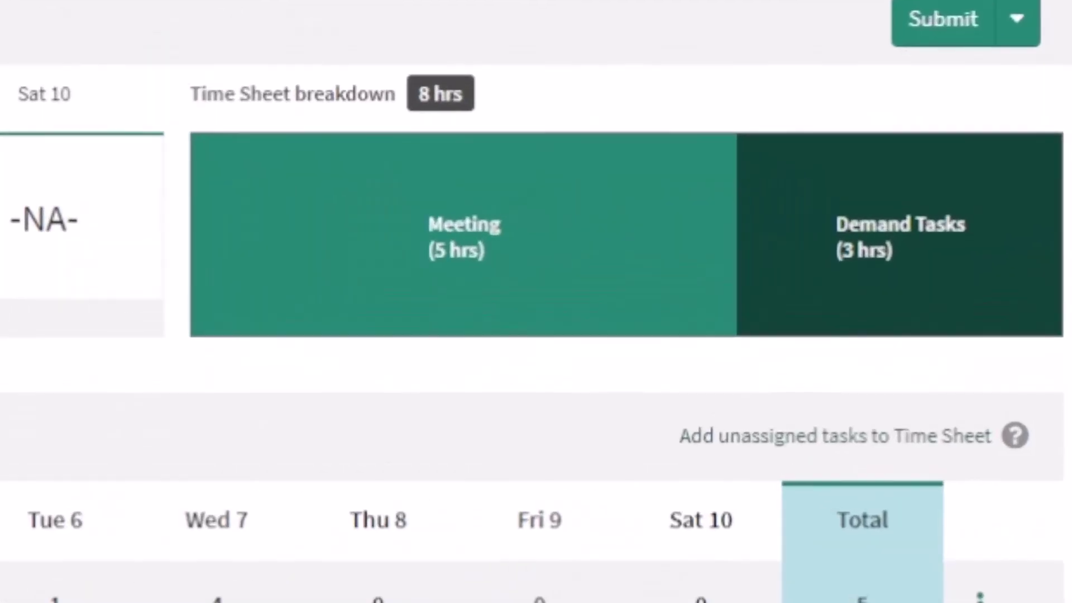
- Search 'people' and add unassigned task CHG0000882 - Datafix for PeopleSoft CRM to the time sheet
{"action": "mouse_move", "coordinate": [645, 24]}
{"action": "left_mouse_down"}
{"action": "mouse_move", "coordinate": [778, 326]}
{"action": "mouse_move", "coordinate": [781, 386]}
{"action": "mouse_move", "coordinate": [841, 301]}
{"action": "left_mouse_up"}
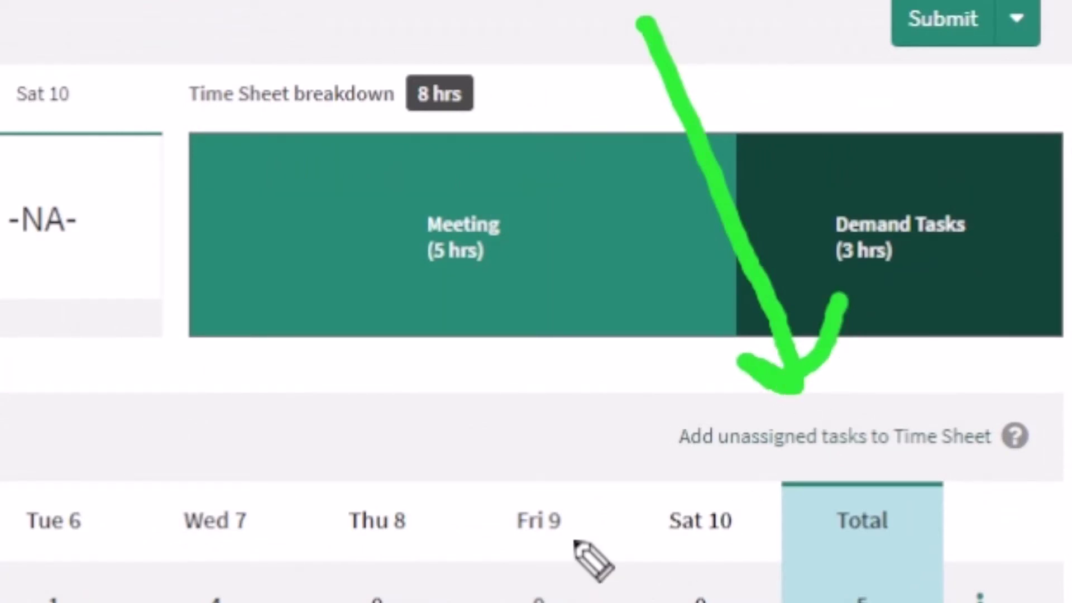
{"action": "left_click", "coordinate": [804, 438]}
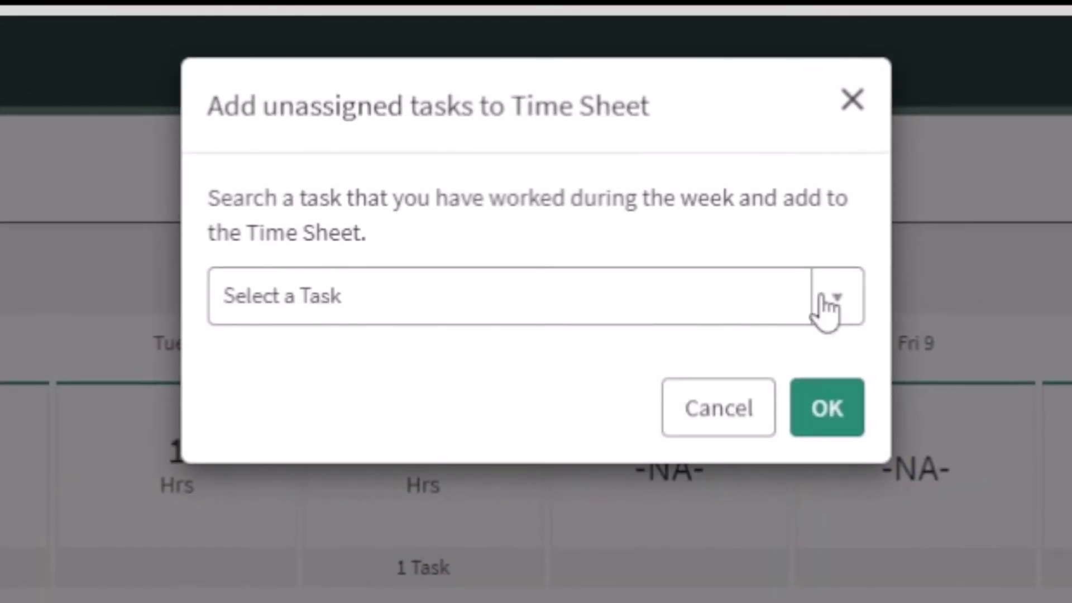
{"action": "left_click", "coordinate": [821, 297]}
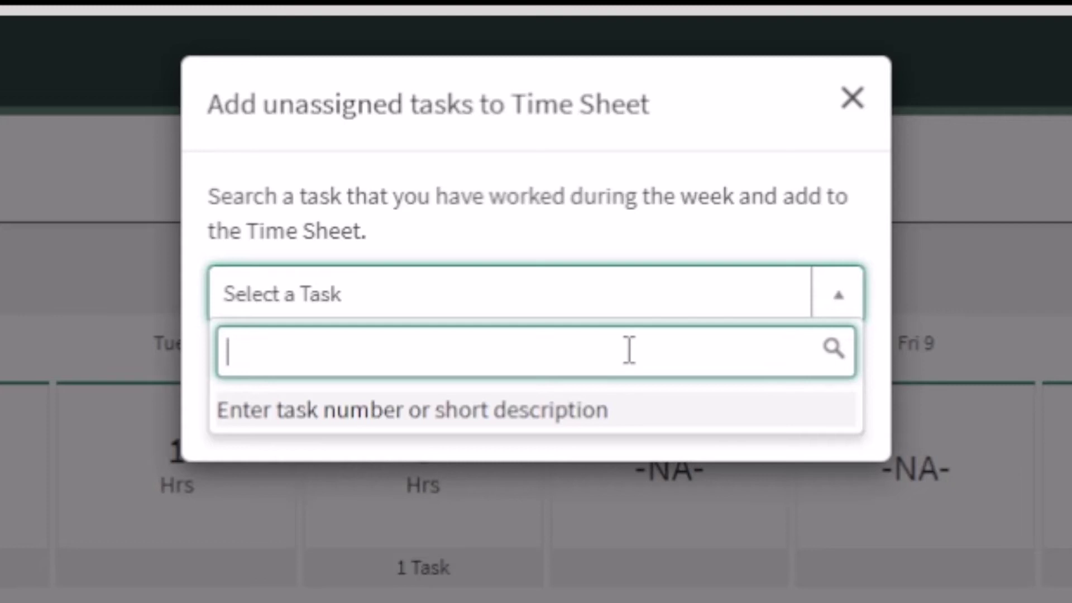
{"action": "type", "text": "*people"}
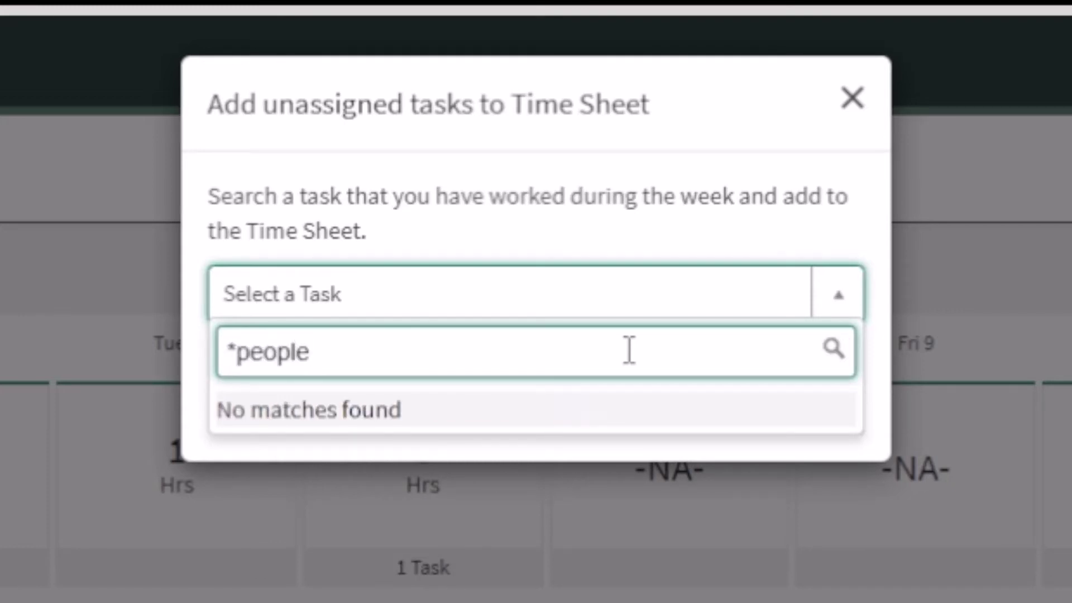
{"action": "key", "text": "BackSpace"}
{"action": "key", "text": "BackSpace"}
{"action": "key", "text": "BackSpace"}
{"action": "key", "text": "BackSpace"}
{"action": "key", "text": "BackSpace"}
{"action": "key", "text": "BackSpace"}
{"action": "key", "text": "BackSpace"}
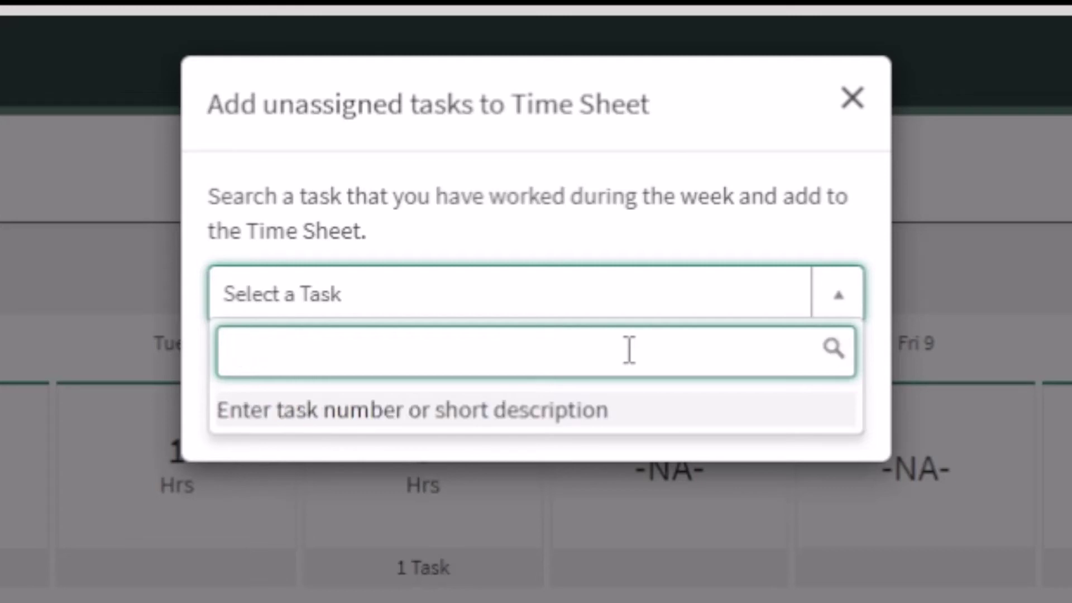
{"action": "type", "text": "people"}
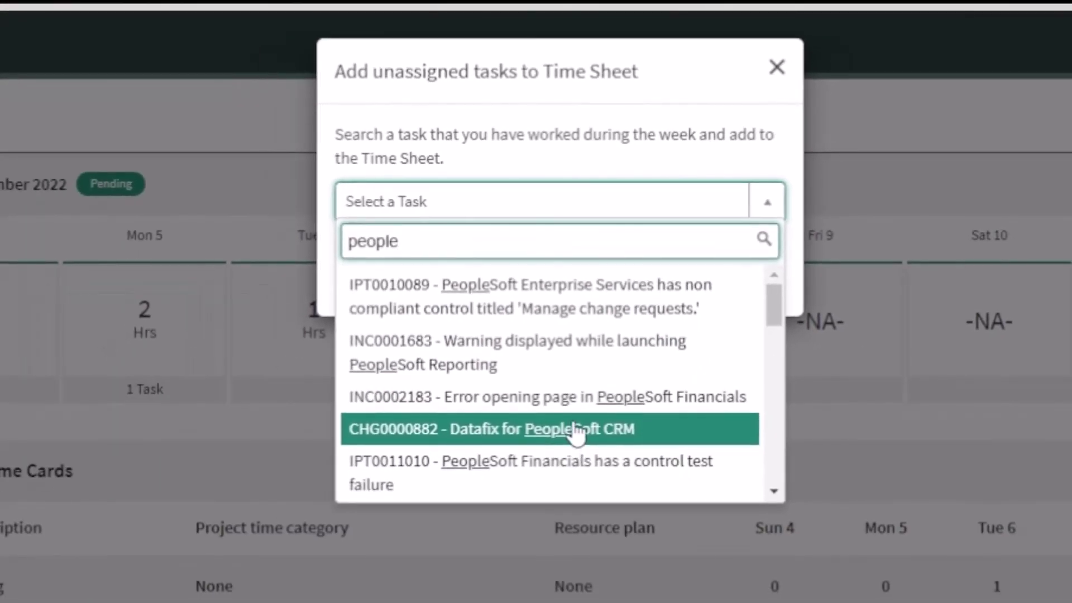
{"action": "left_click", "coordinate": [575, 433]}
{"action": "left_click", "coordinate": [758, 280]}
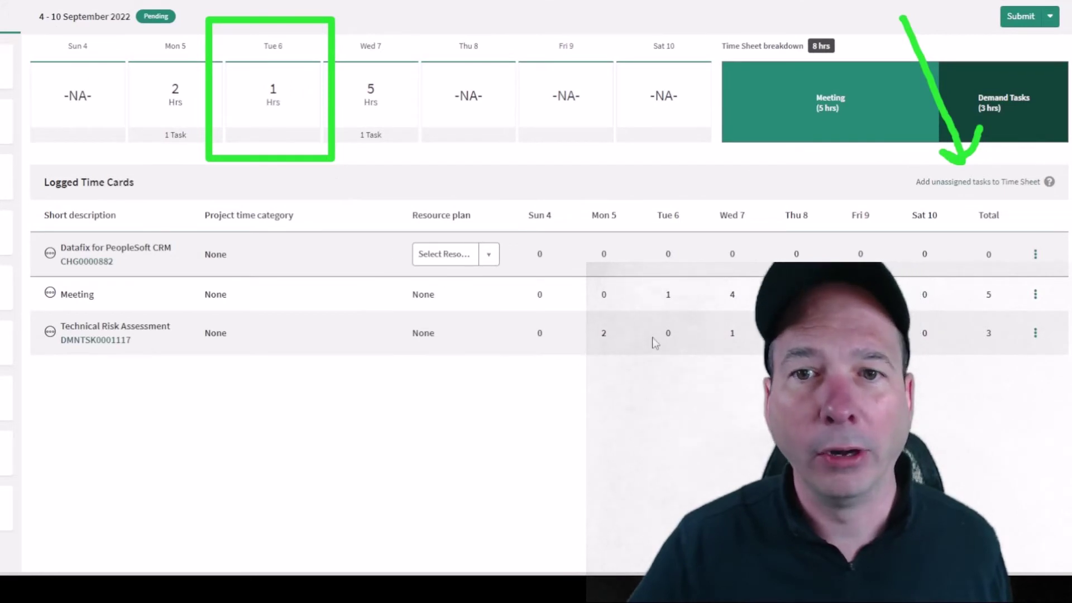
- Change Technical Risk Assessment's Tue 6 hours from 0 to 2
{"action": "left_click", "coordinate": [668, 334]}
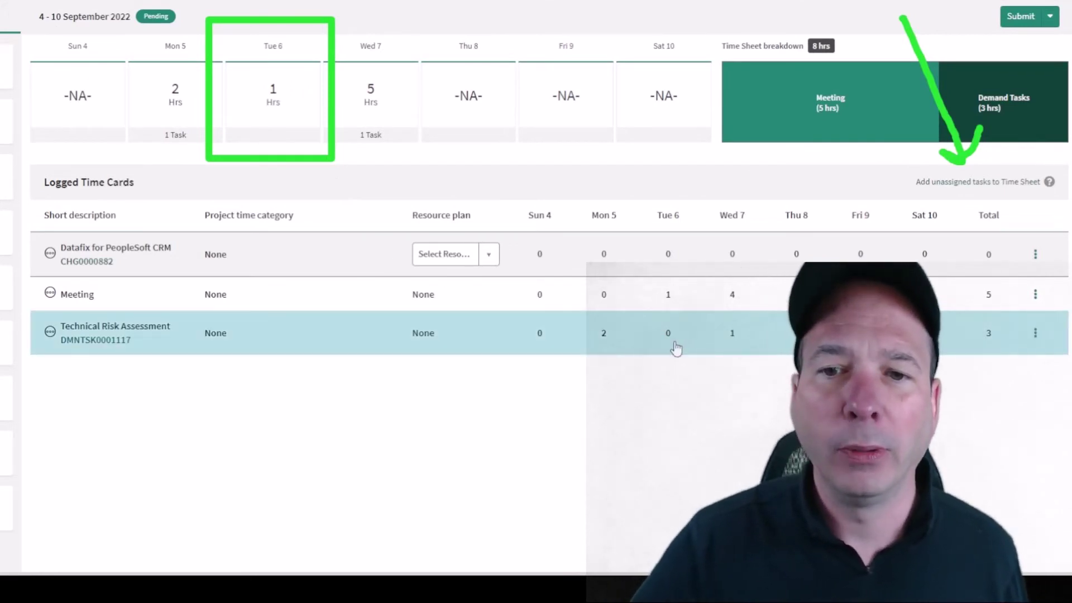
{"action": "key", "text": "BackSpace"}
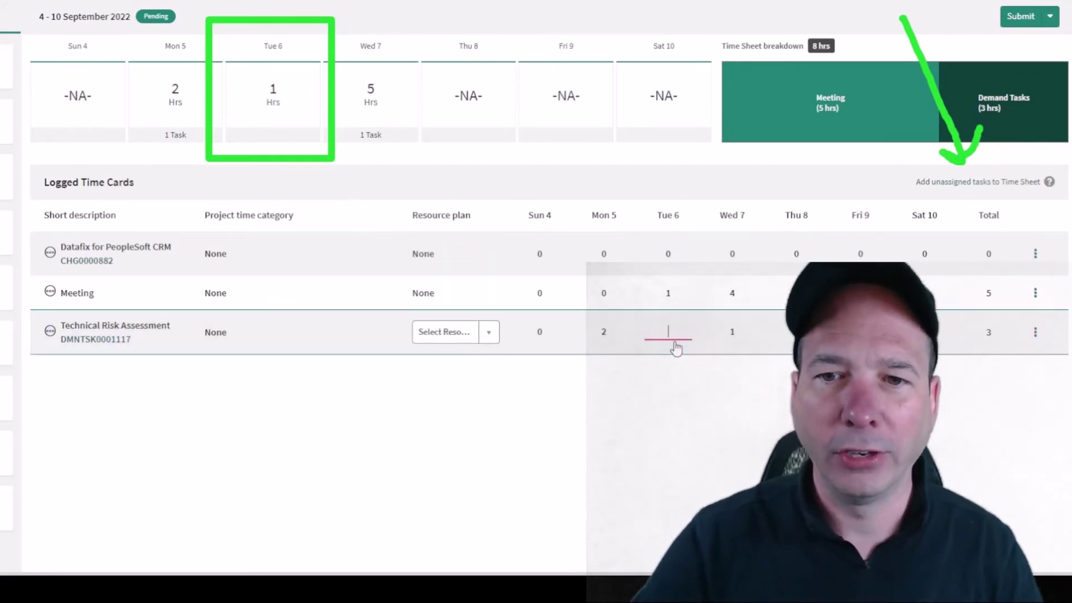
{"action": "type", "text": "2"}
{"action": "left_click", "coordinate": [561, 438]}
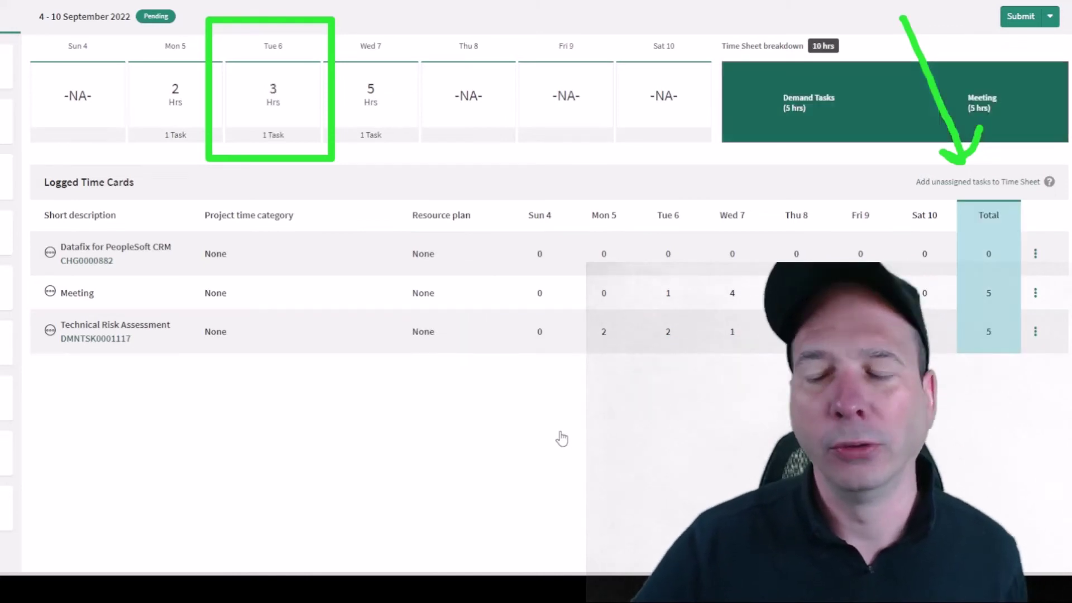